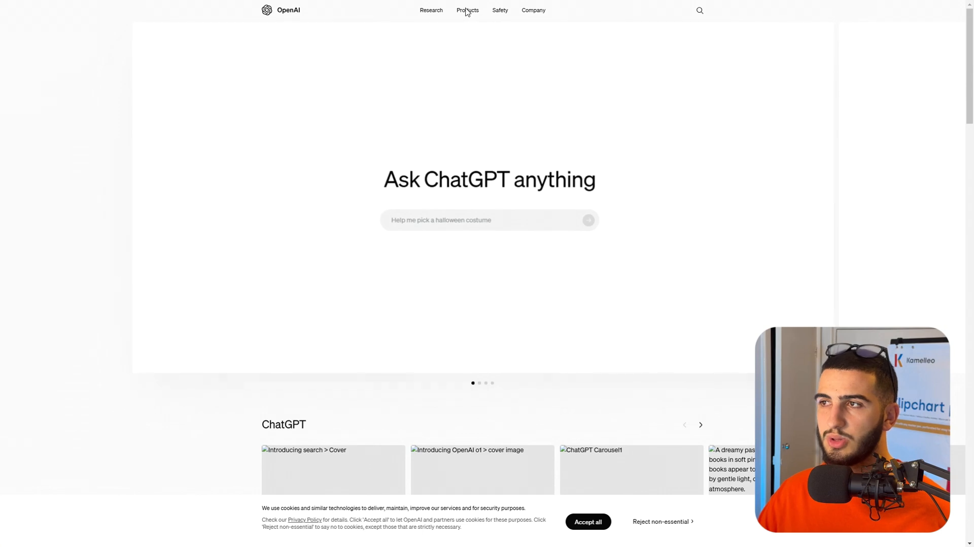
Open the OpenAI developer platform through the API login.
{"action": "key", "text": "ctrl+plus"}
{"action": "key", "text": "ctrl+plus"}
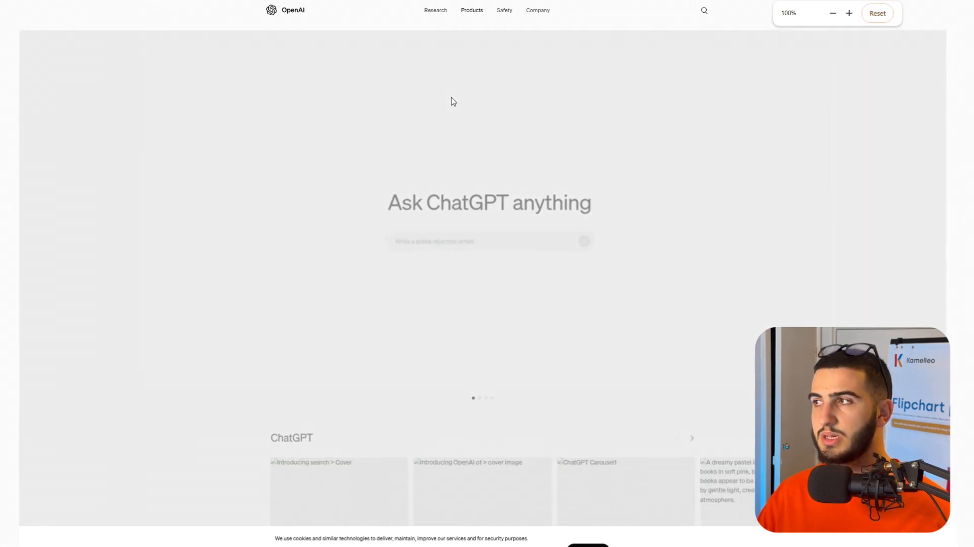
{"action": "mouse_move", "coordinate": [472, 15]}
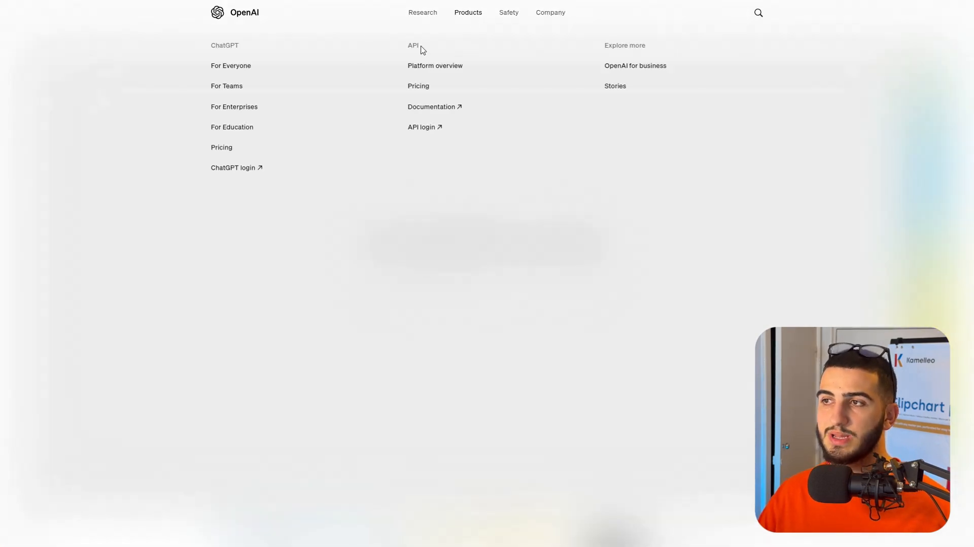
{"action": "left_click", "coordinate": [429, 128]}
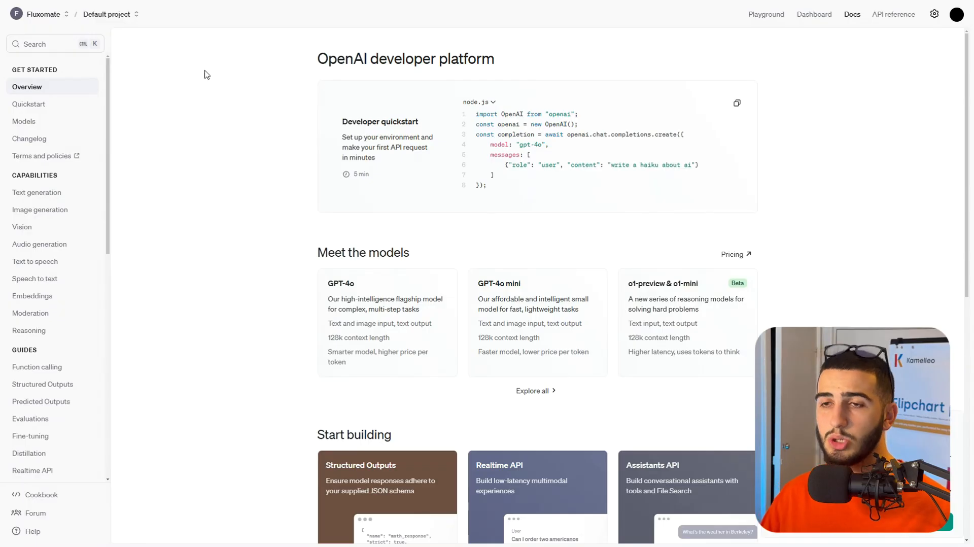
Check the list of available projects and view the organization's billing overview.
{"action": "left_click", "coordinate": [135, 14]}
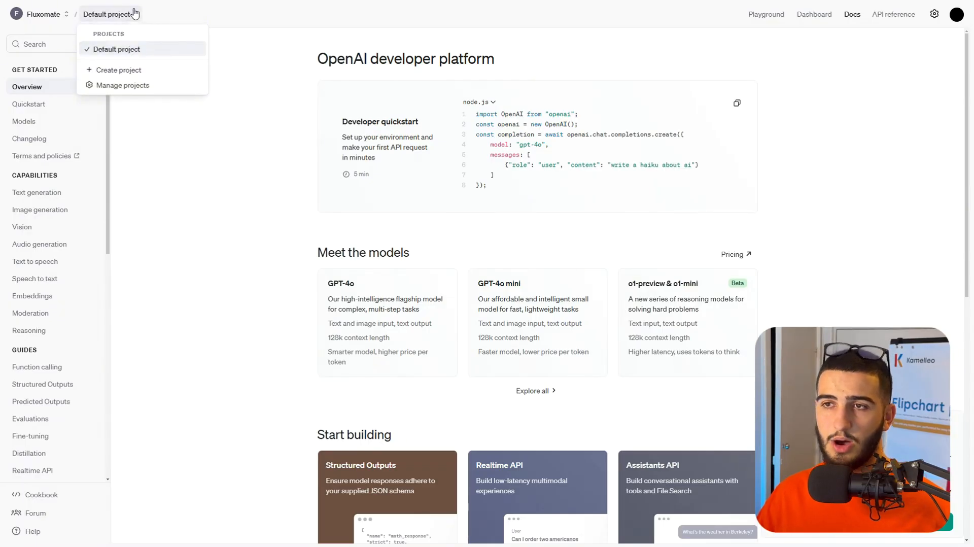
{"action": "left_click", "coordinate": [828, 48]}
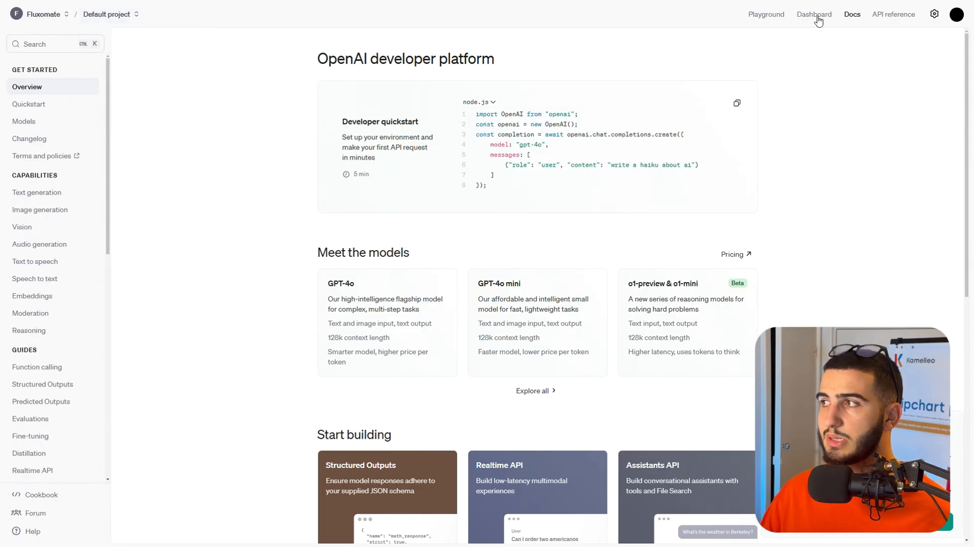
{"action": "left_click", "coordinate": [934, 16]}
{"action": "left_click", "coordinate": [61, 187]}
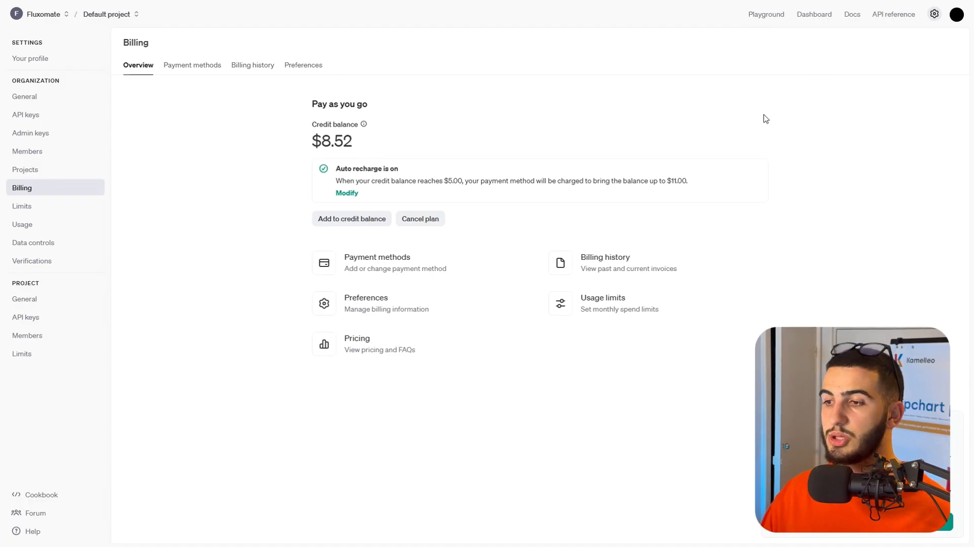
Create a new assistant in the Assistants playground.
{"action": "left_click", "coordinate": [766, 16]}
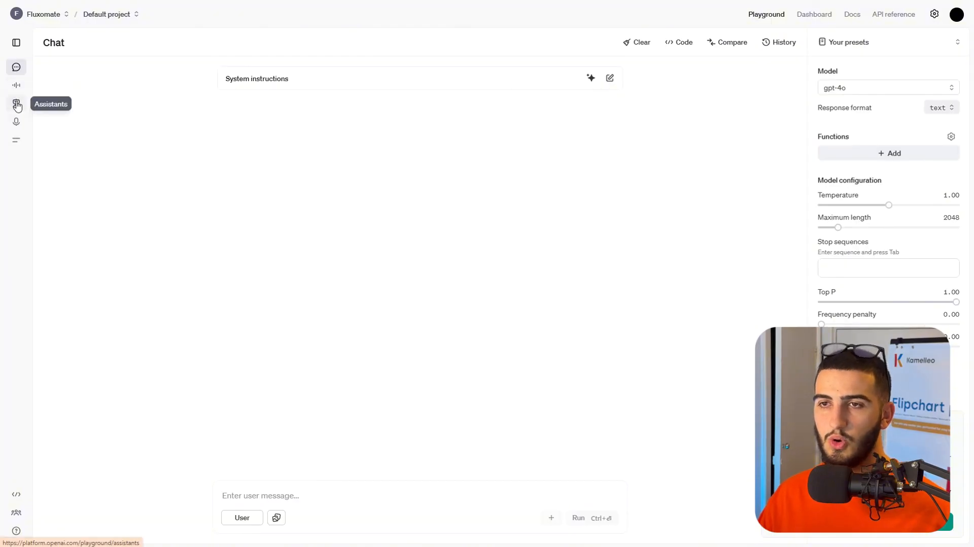
{"action": "left_click", "coordinate": [17, 105]}
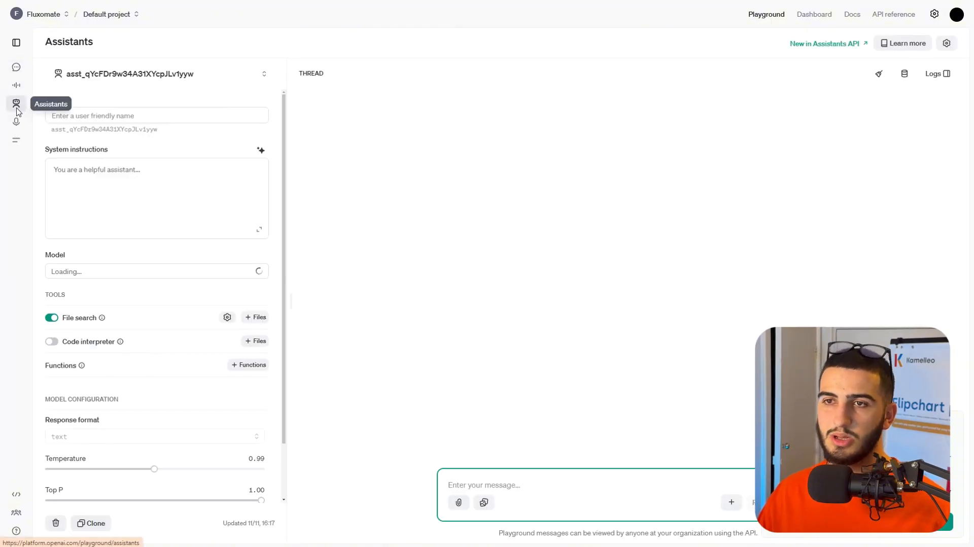
{"action": "left_click", "coordinate": [262, 75]}
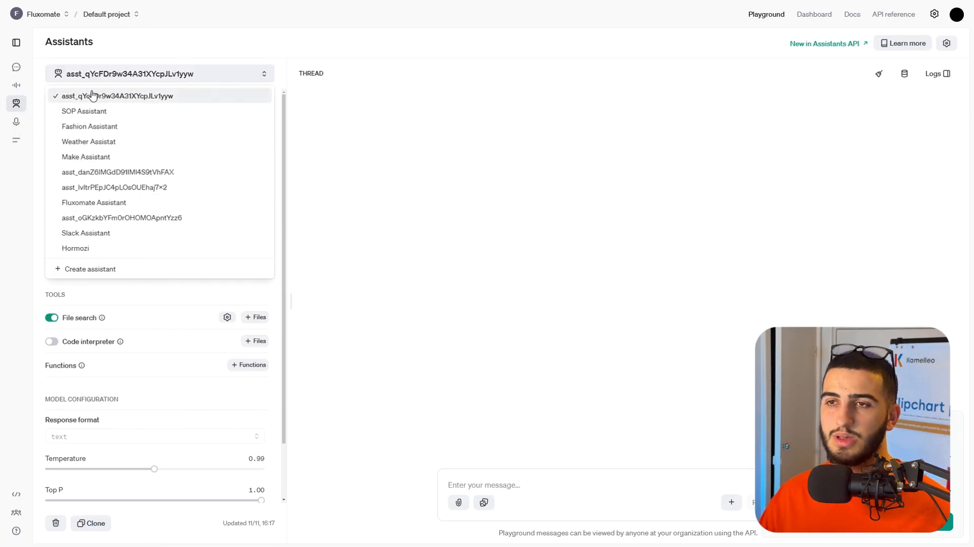
{"action": "left_click", "coordinate": [95, 268]}
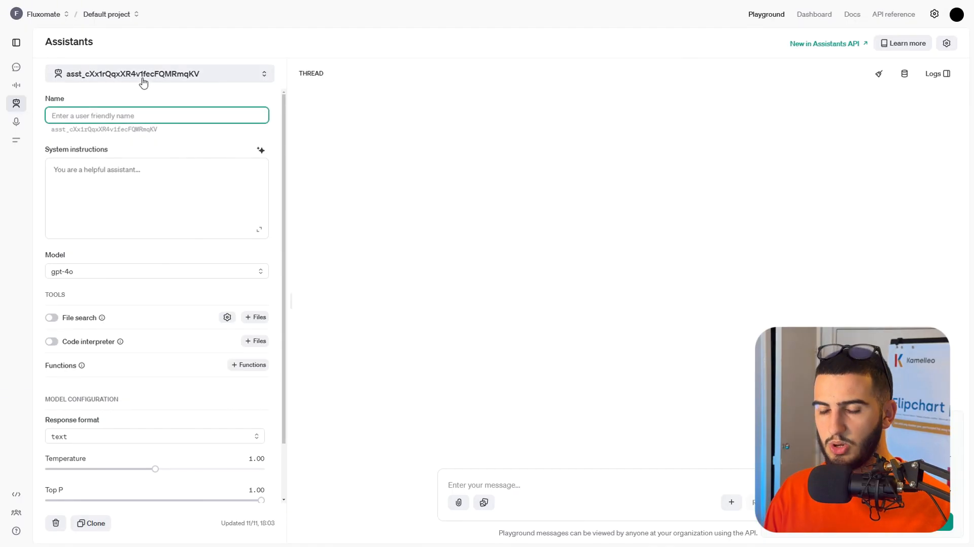
Name the assistant "CopyWriting Email Assistant" and set its model to gpt-4o-mini.
{"action": "type", "text": "CopyWriting "}
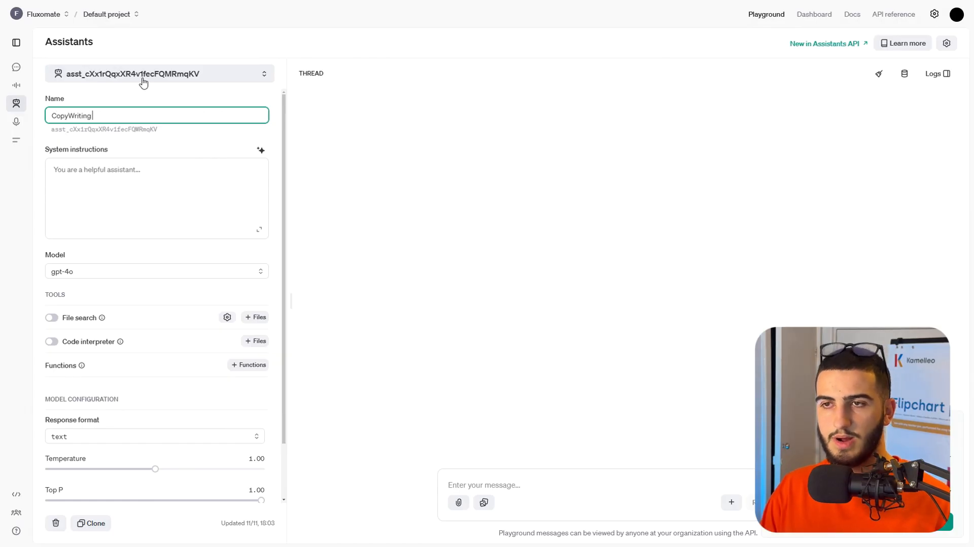
{"action": "type", "text": "Email Assistn"}
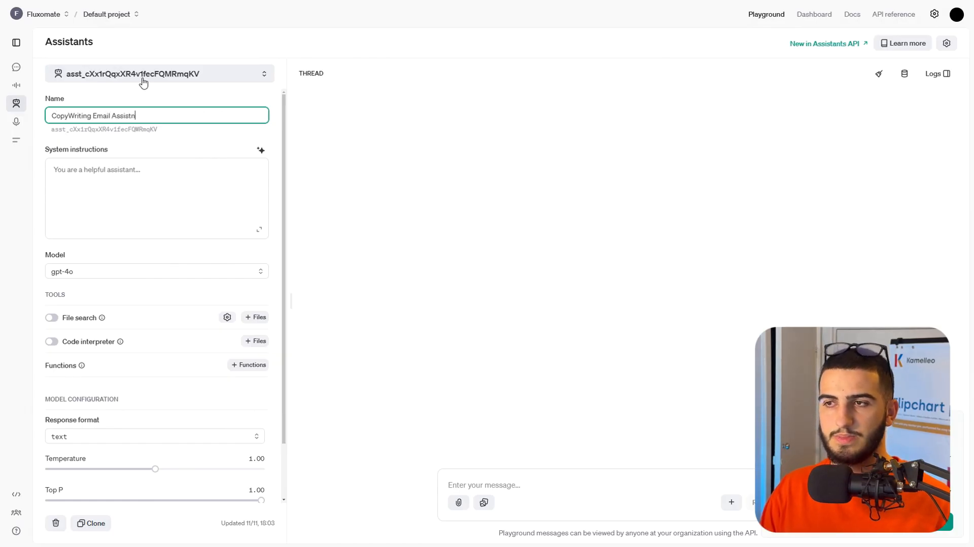
{"action": "type", "text": "nt"}
{"action": "left_click", "coordinate": [203, 271]}
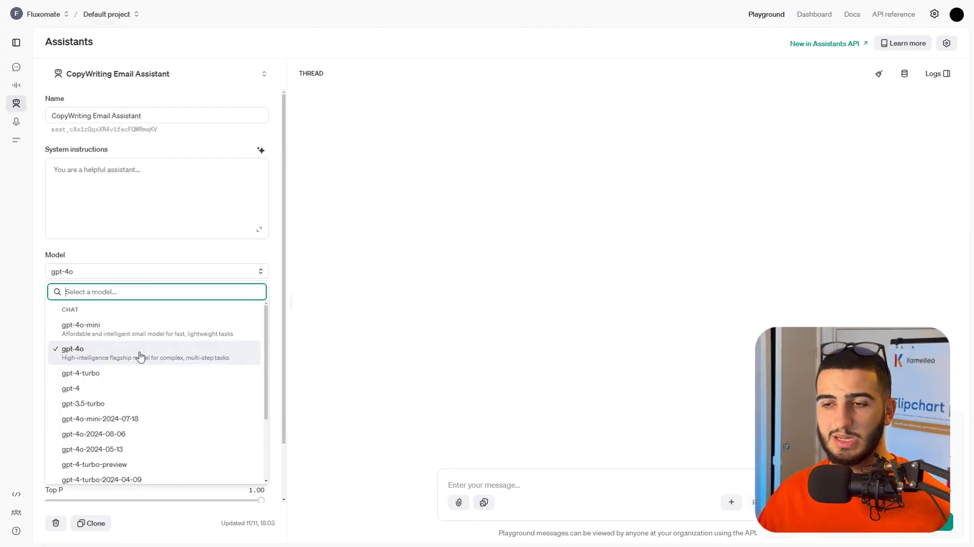
{"action": "left_click", "coordinate": [132, 331]}
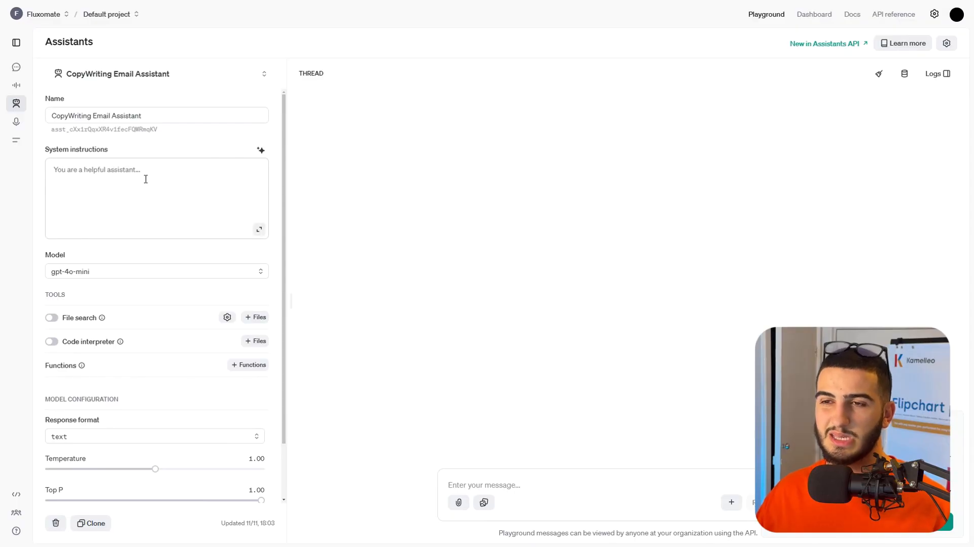
Switch to the Example CopyWriting SOP document in Google Docs and read through its cold email steps.
{"action": "left_click", "coordinate": [148, 179]}
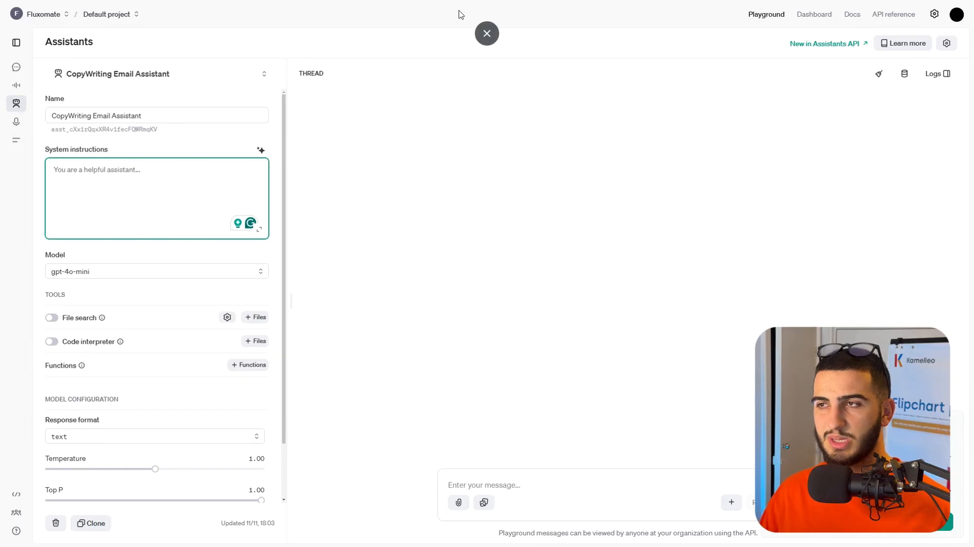
{"action": "left_click", "coordinate": [487, 35]}
{"action": "left_click", "coordinate": [178, 12]}
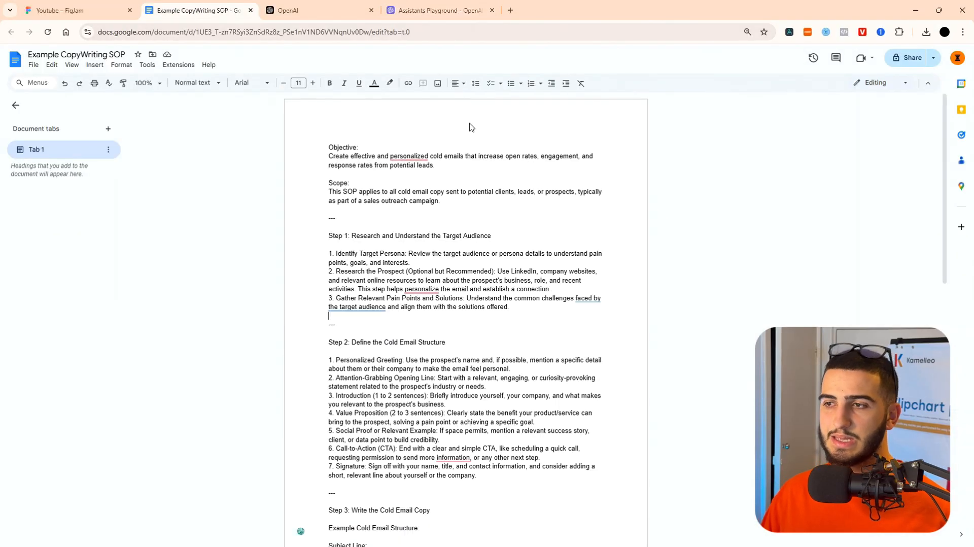
{"action": "scroll", "coordinate": [470, 152], "scroll_direction": "down", "scroll_amount": 15}
{"action": "scroll", "coordinate": [472, 234], "scroll_direction": "up", "scroll_amount": 5}
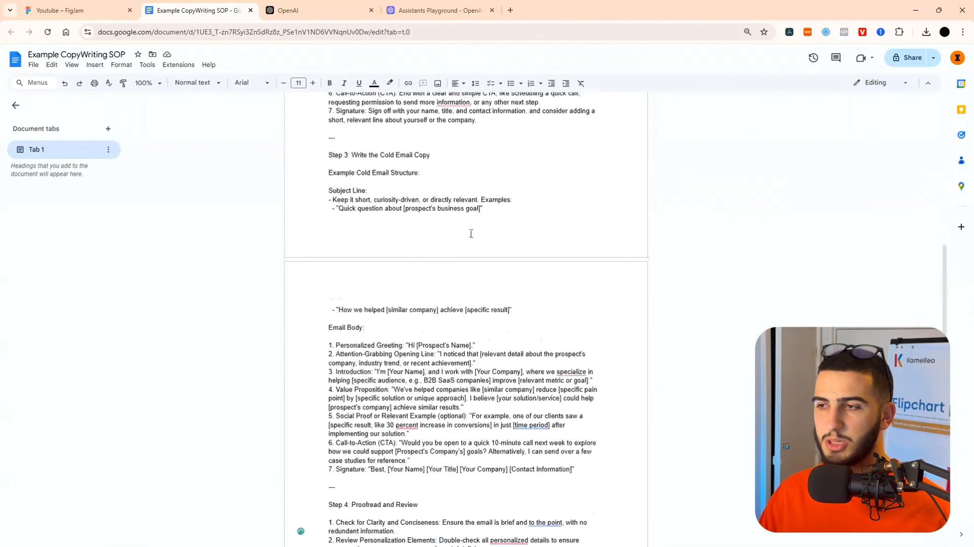
{"action": "scroll", "coordinate": [469, 233], "scroll_direction": "down", "scroll_amount": 4}
{"action": "scroll", "coordinate": [442, 218], "scroll_direction": "up", "scroll_amount": 10}
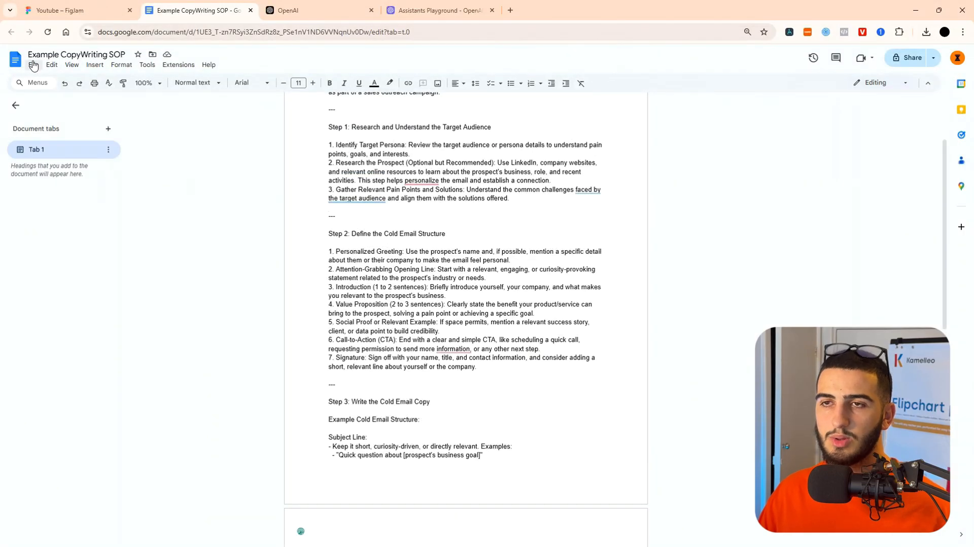
{"action": "scroll", "coordinate": [274, 176], "scroll_direction": "up", "scroll_amount": 2}
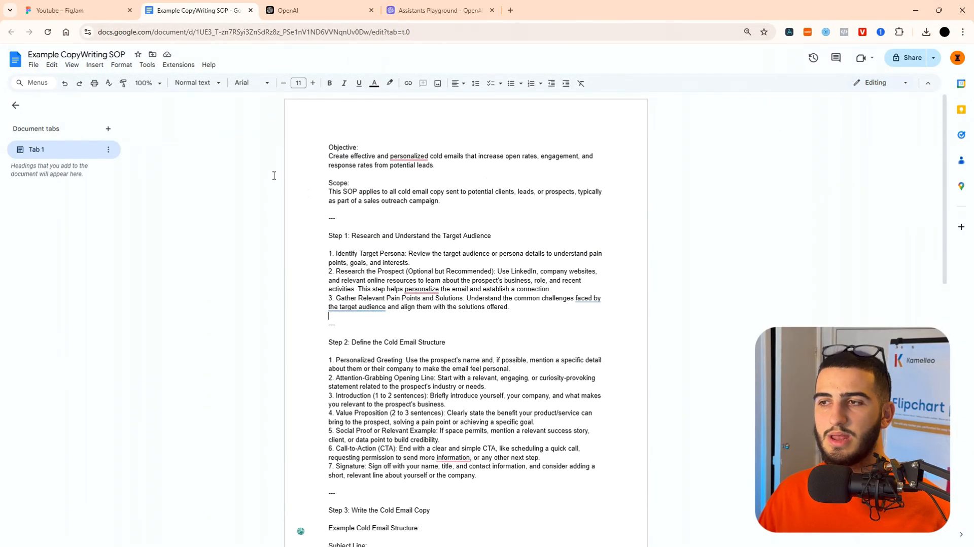
Download the Example CopyWriting SOP document as a PDF.
{"action": "left_click", "coordinate": [36, 67]}
{"action": "mouse_move", "coordinate": [100, 164]}
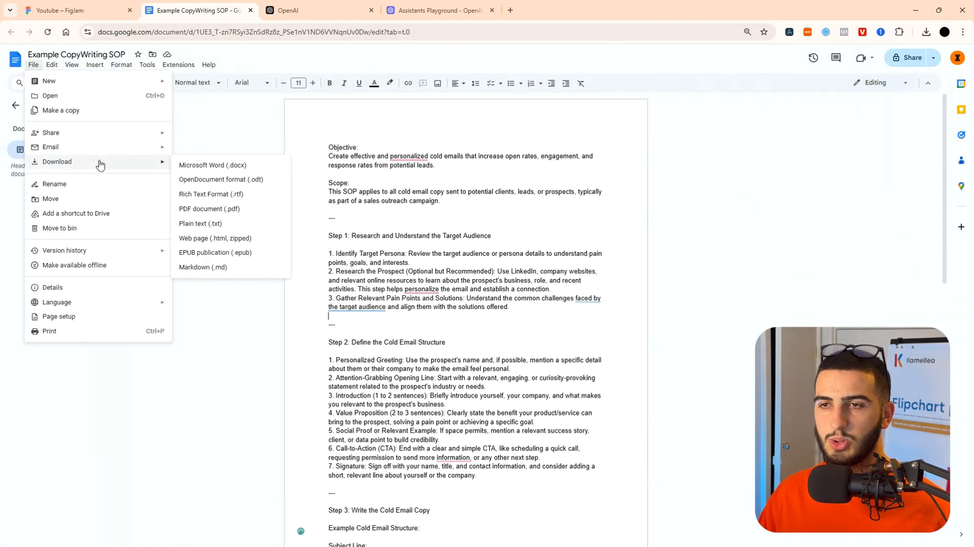
{"action": "left_click", "coordinate": [232, 212]}
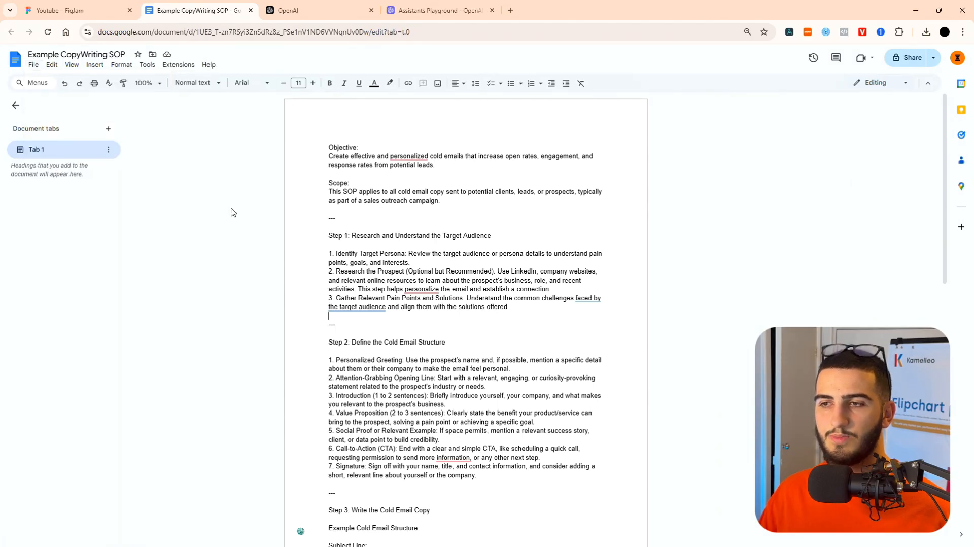
In a new ChatGPT chat, attach the SOP and request a Copywriting assistant prompt that turns client details into 5 example cold email copys.
{"action": "left_click", "coordinate": [511, 11]}
{"action": "left_click", "coordinate": [479, 51]}
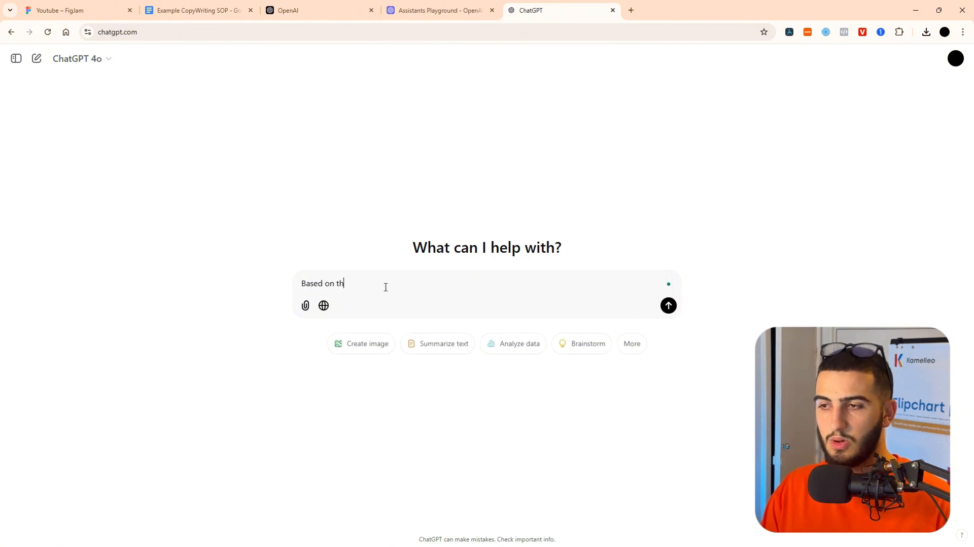
{"action": "key", "text": "shift+Return"}
{"action": "type", "text": "q"}
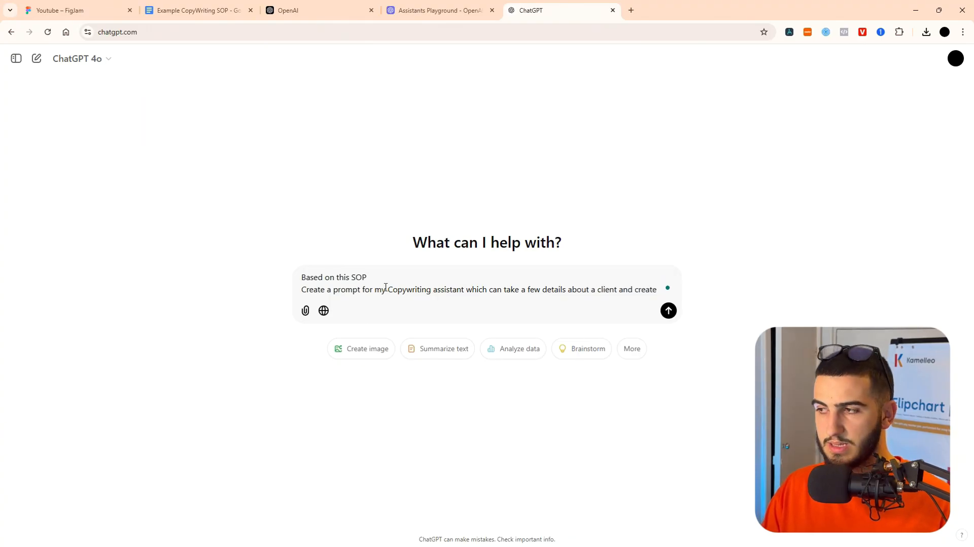
{"action": "type", "text": "5 examo"}
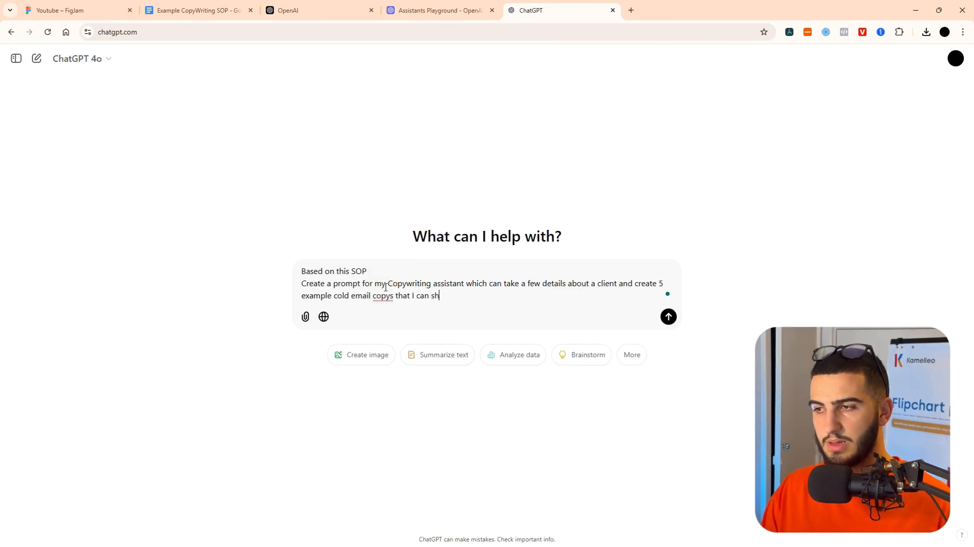
{"action": "key", "text": "shift+Return"}
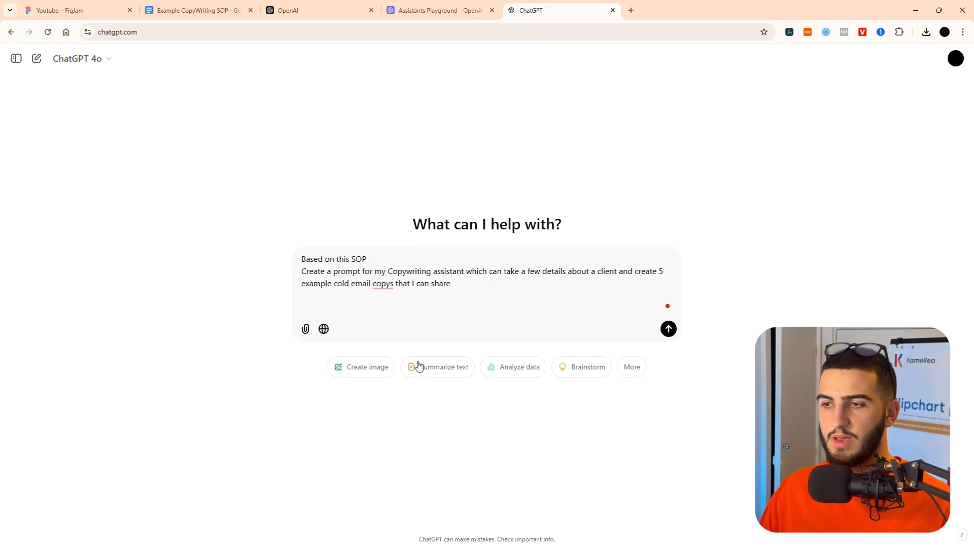
{"action": "left_click", "coordinate": [306, 330]}
{"action": "left_click", "coordinate": [390, 398]}
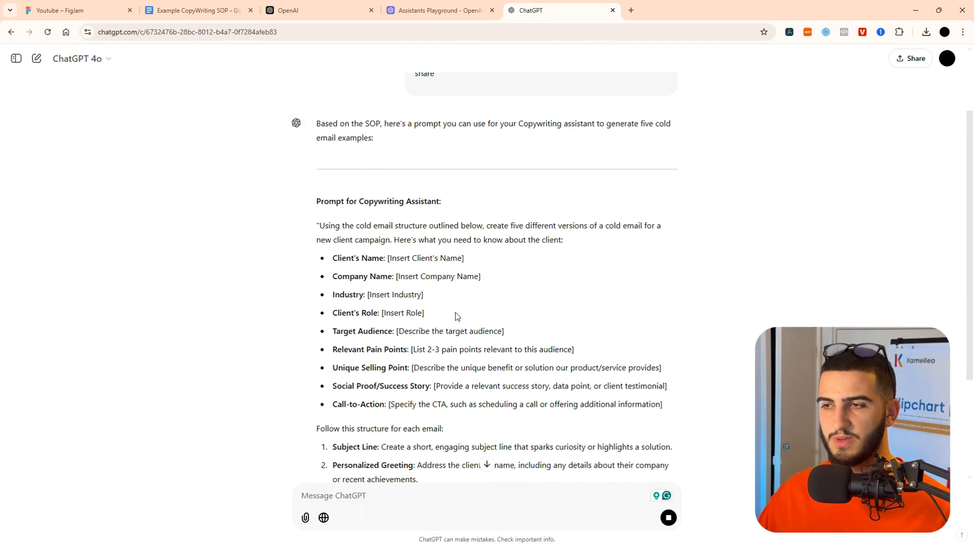
Copy the generated assistant prompt from ChatGPT into the CopyWriting Email Assistant's system instructions and review the pasted text.
{"action": "left_click_drag", "start_coordinate": [317, 225], "coordinate": [528, 366]}
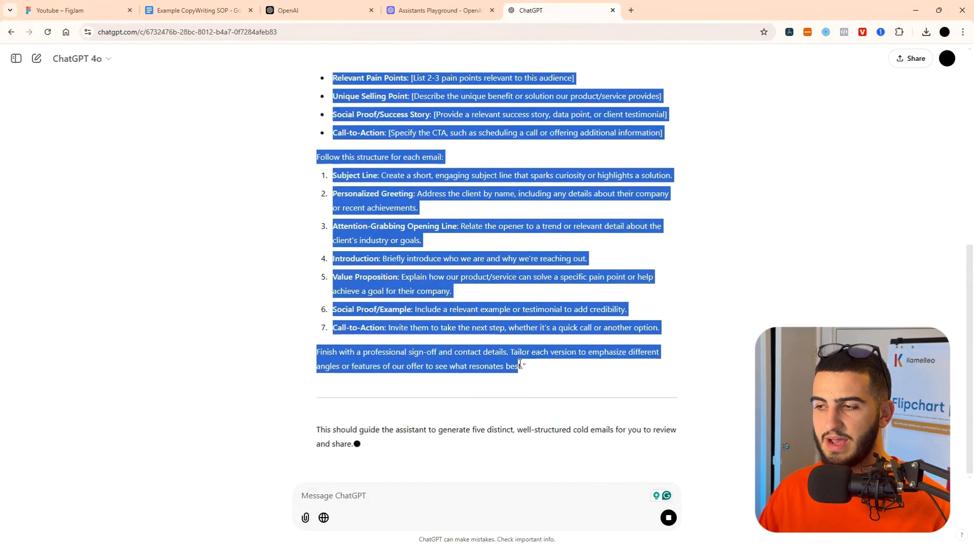
{"action": "key", "text": "ctrl+shift+Tab"}
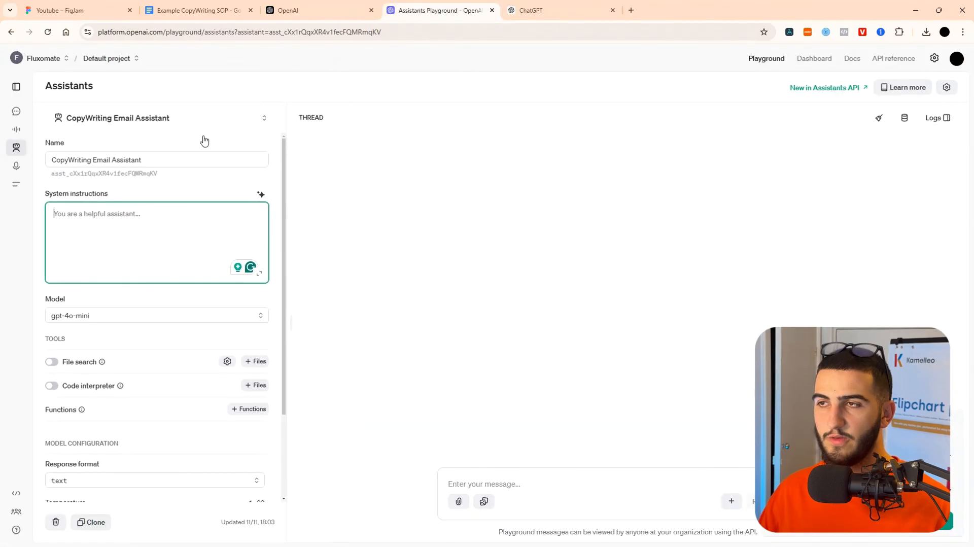
{"action": "key", "text": "ctrl+v"}
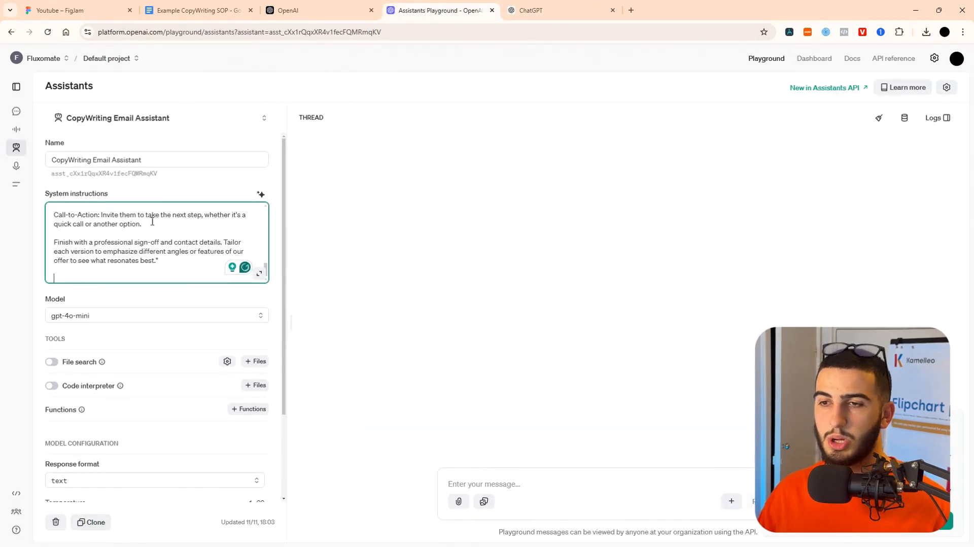
{"action": "scroll", "coordinate": [117, 218], "scroll_direction": "up", "scroll_amount": 5}
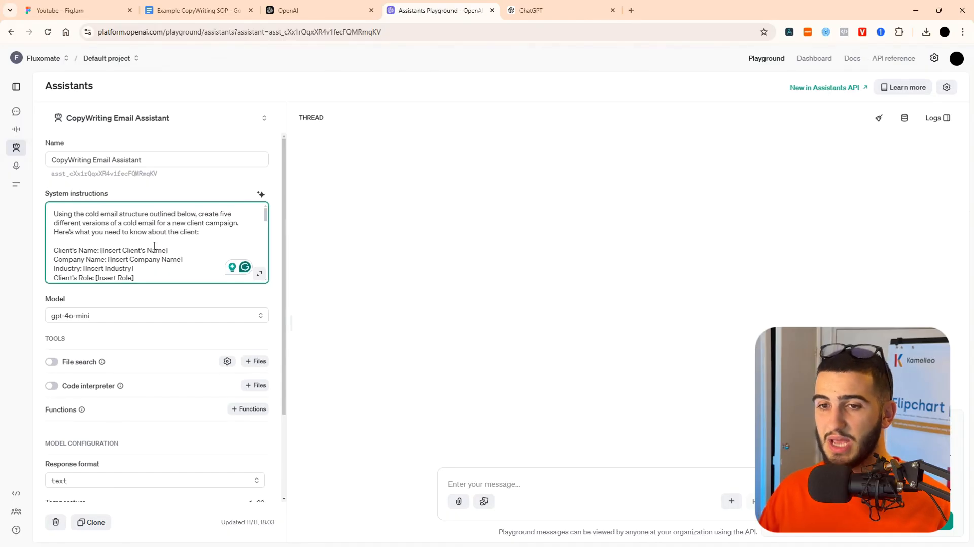
{"action": "scroll", "coordinate": [154, 245], "scroll_direction": "down", "scroll_amount": 10}
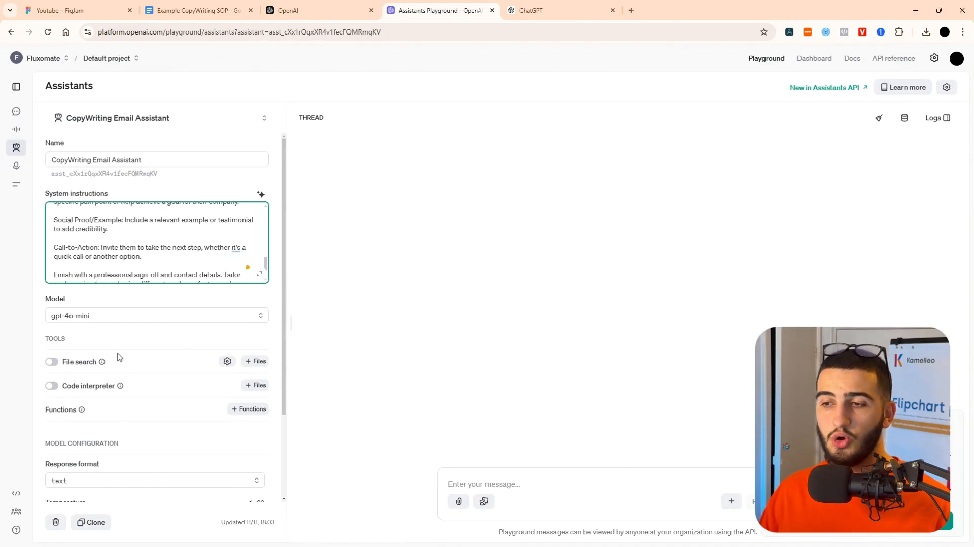
Enable File search for the assistant and attach the downloaded Example CopyWriting SOP.pdf to it.
{"action": "left_click", "coordinate": [54, 363]}
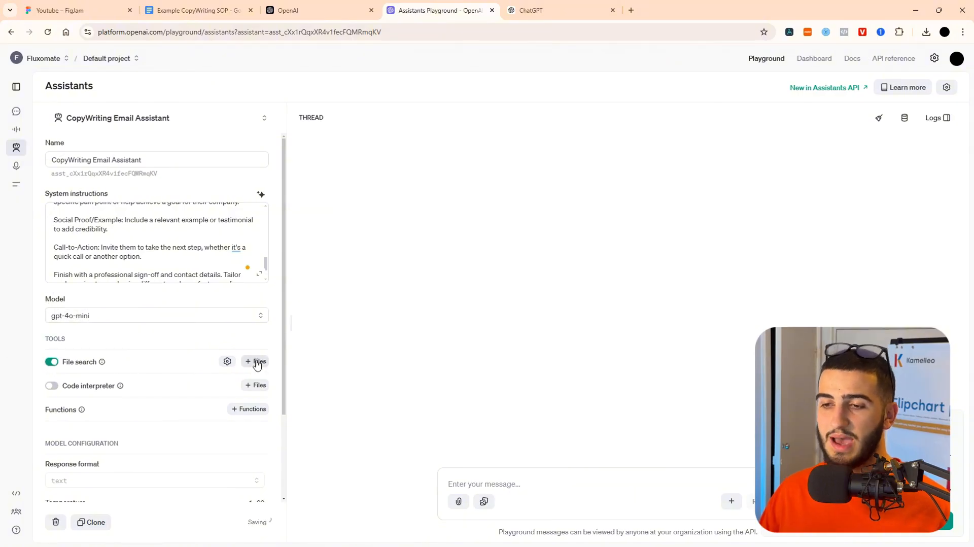
{"action": "left_click", "coordinate": [257, 363]}
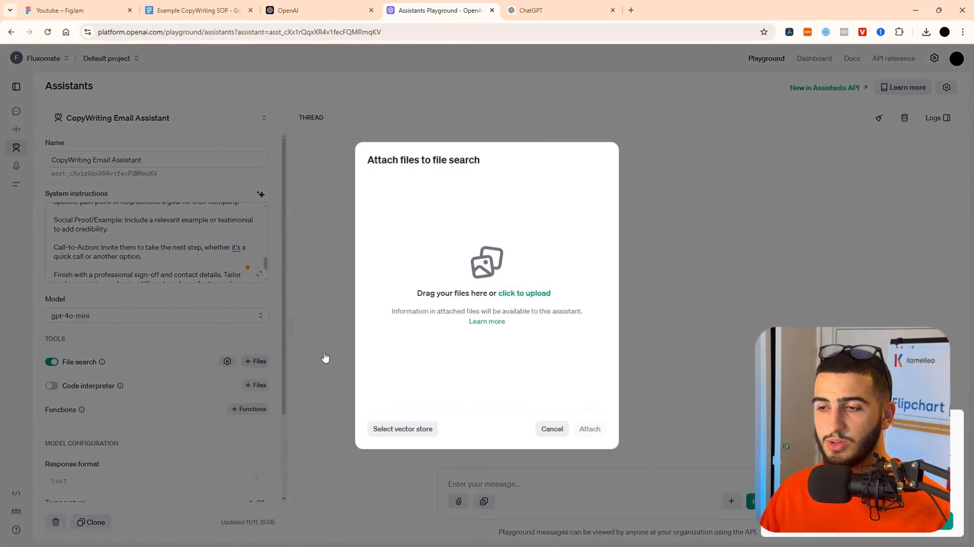
{"action": "left_click", "coordinate": [926, 32]}
{"action": "left_click_drag", "start_coordinate": [844, 76], "coordinate": [525, 278]}
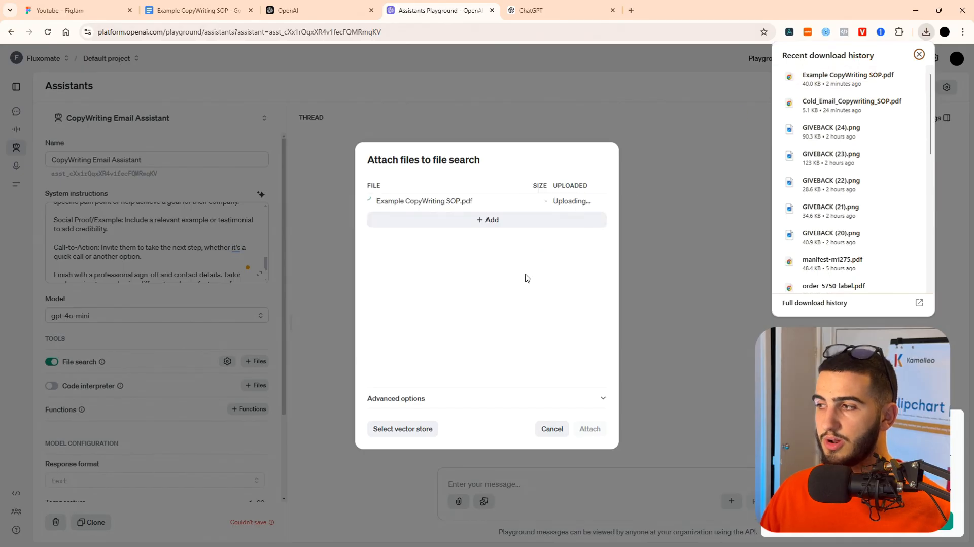
{"action": "left_click", "coordinate": [590, 430]}
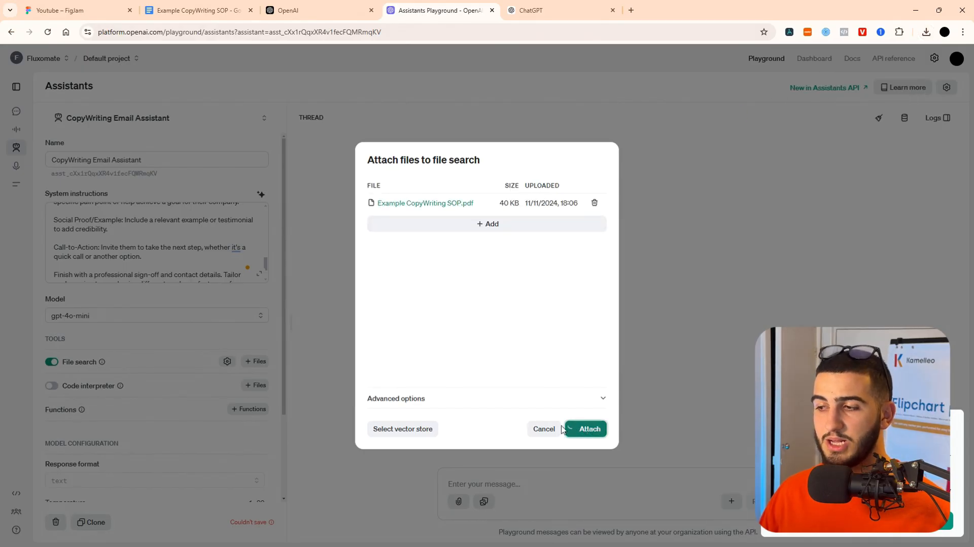
Fill the assistant's thread message with the client's name, company GrowthTech, SaaS industry, role, target audience, pain points and unique selling point.
{"action": "scroll", "coordinate": [181, 269], "scroll_direction": "down", "scroll_amount": 2}
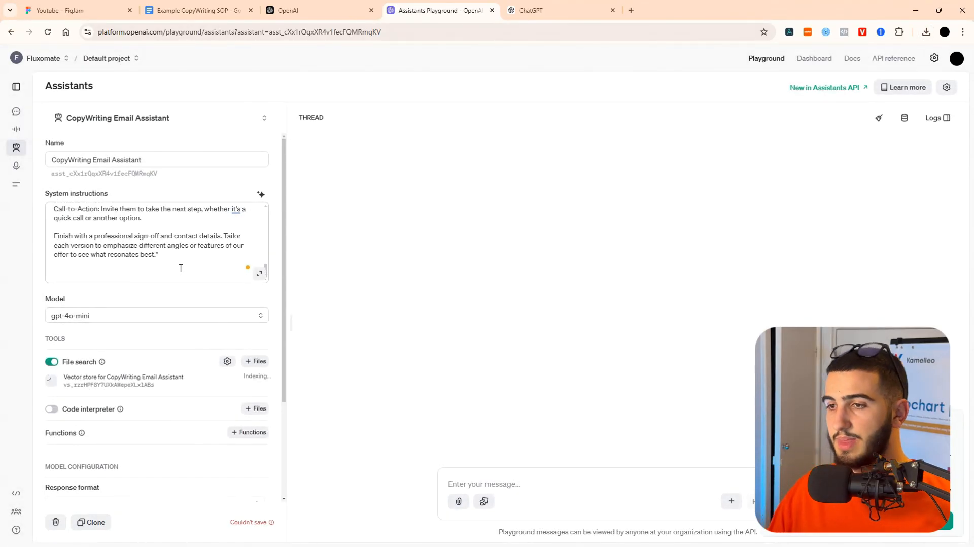
{"action": "scroll", "coordinate": [181, 268], "scroll_direction": "down", "scroll_amount": 2}
{"action": "scroll", "coordinate": [179, 415], "scroll_direction": "down", "scroll_amount": 1}
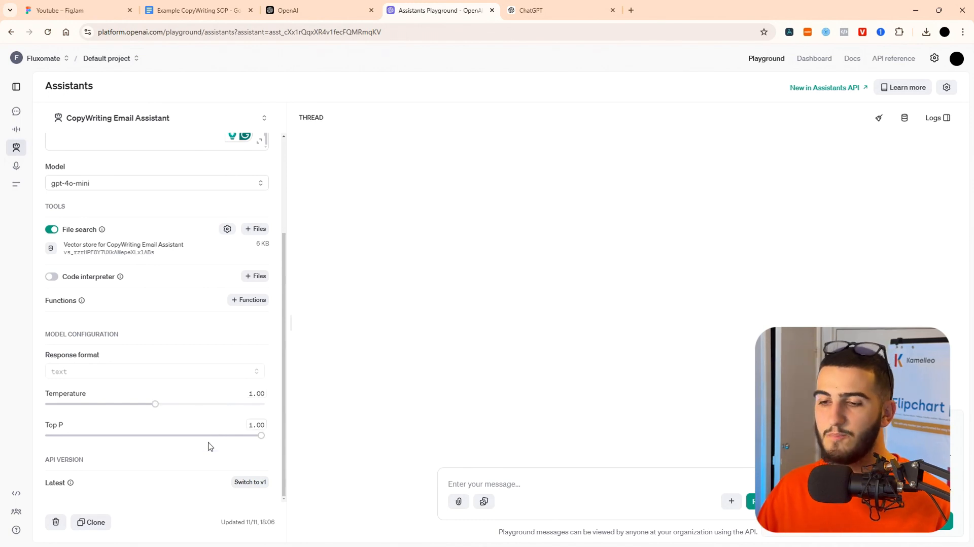
{"action": "scroll", "coordinate": [228, 388], "scroll_direction": "up", "scroll_amount": 3}
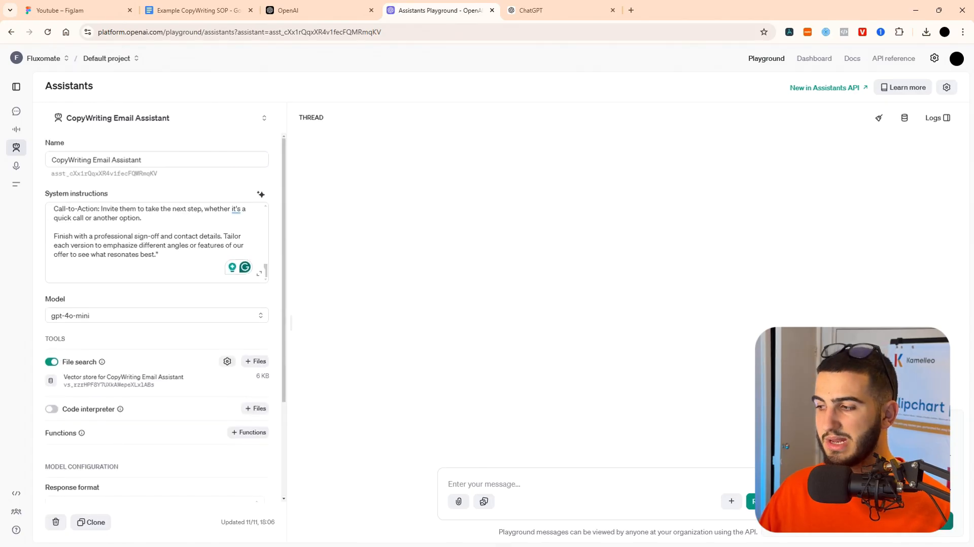
{"action": "scroll", "coordinate": [234, 229], "scroll_direction": "up", "scroll_amount": 10}
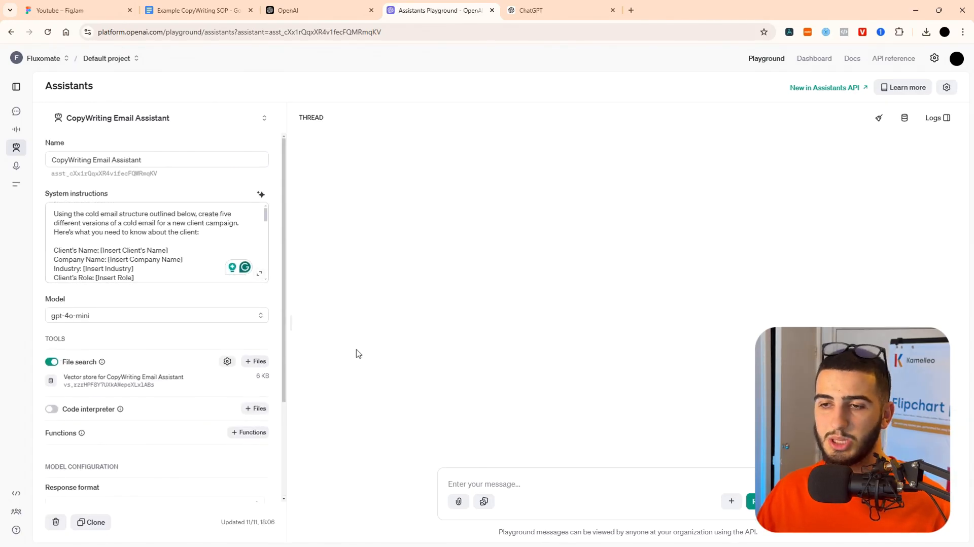
{"action": "left_click", "coordinate": [515, 477]}
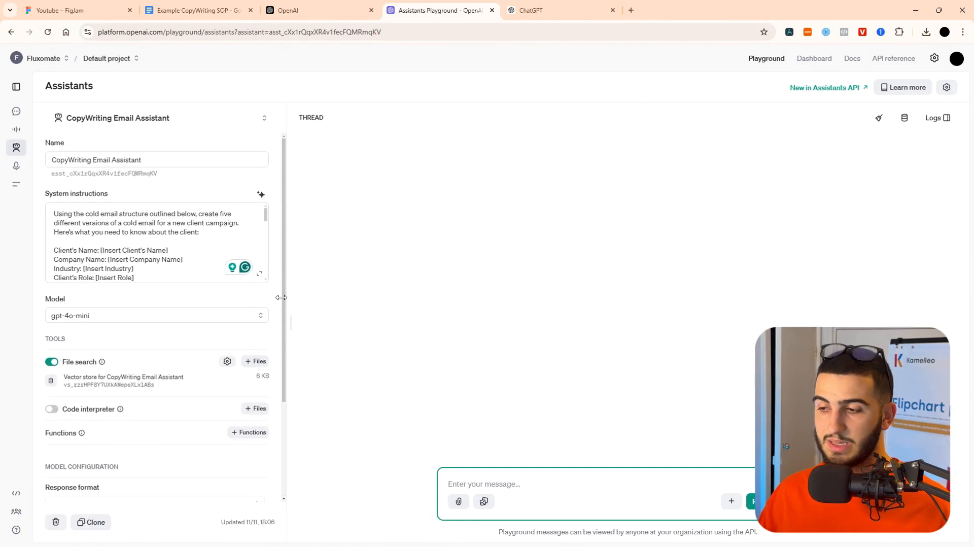
{"action": "key", "text": "F11"}
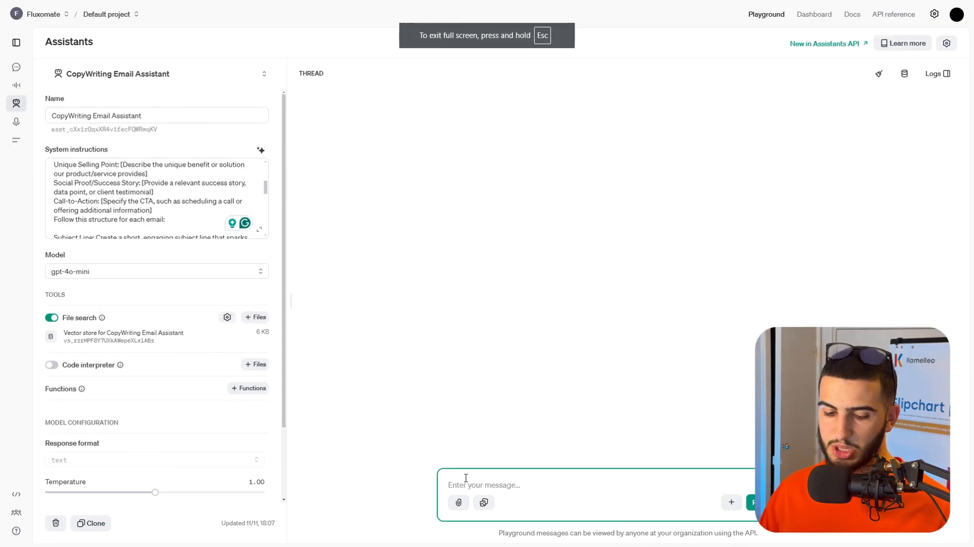
{"action": "key", "text": "ctrl+v"}
{"action": "scroll", "coordinate": [482, 431], "scroll_direction": "up", "scroll_amount": 3}
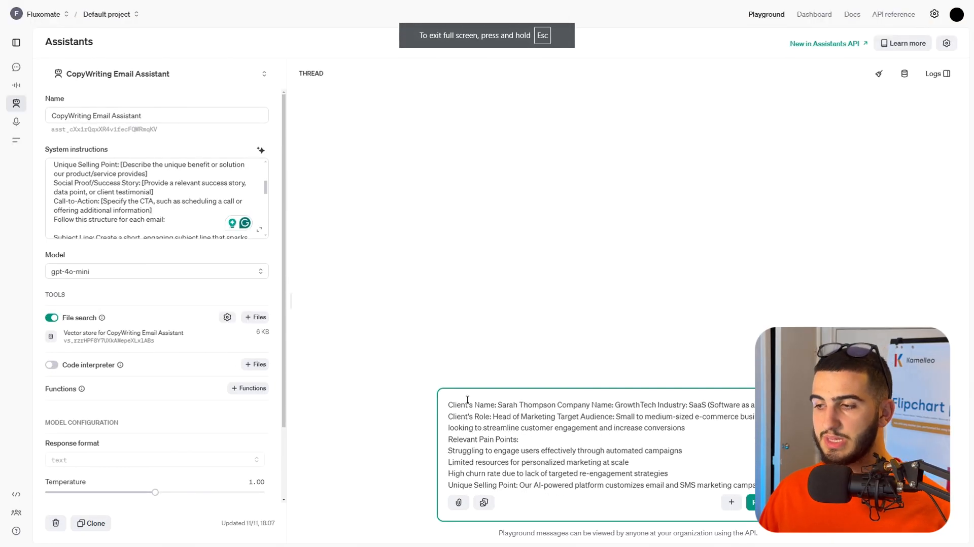
Compare the client details with the system instructions, and run the message to generate cold email versions for review.
{"action": "left_click_drag", "start_coordinate": [468, 401], "coordinate": [553, 406]}
{"action": "scroll", "coordinate": [98, 196], "scroll_direction": "up", "scroll_amount": 10}
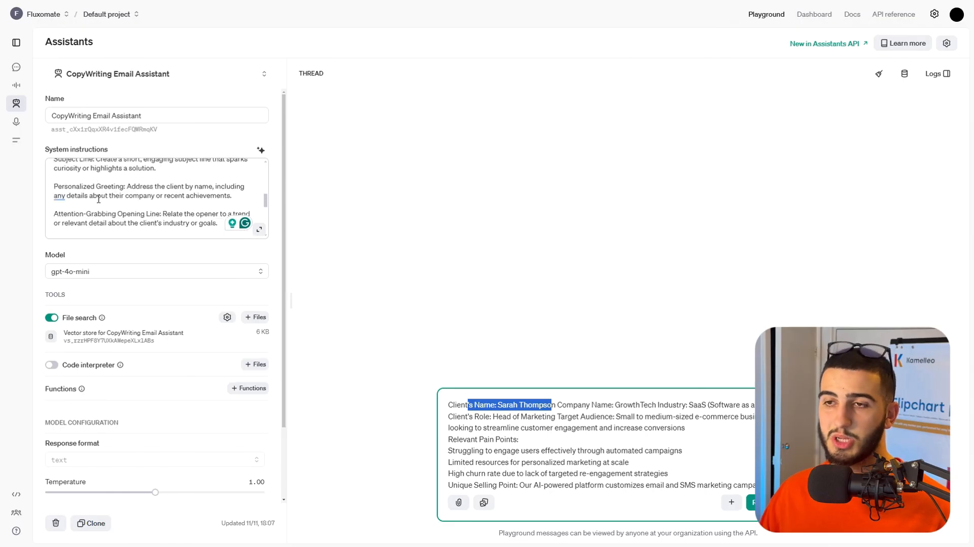
{"action": "key", "text": "ctrl+a"}
{"action": "key", "text": "BackSpace"}
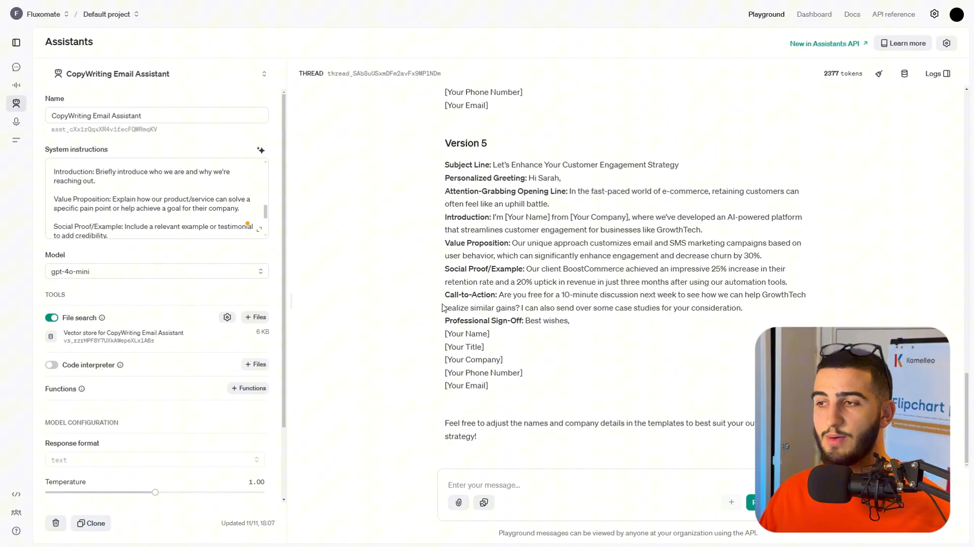
{"action": "scroll", "coordinate": [534, 273], "scroll_direction": "up", "scroll_amount": 10}
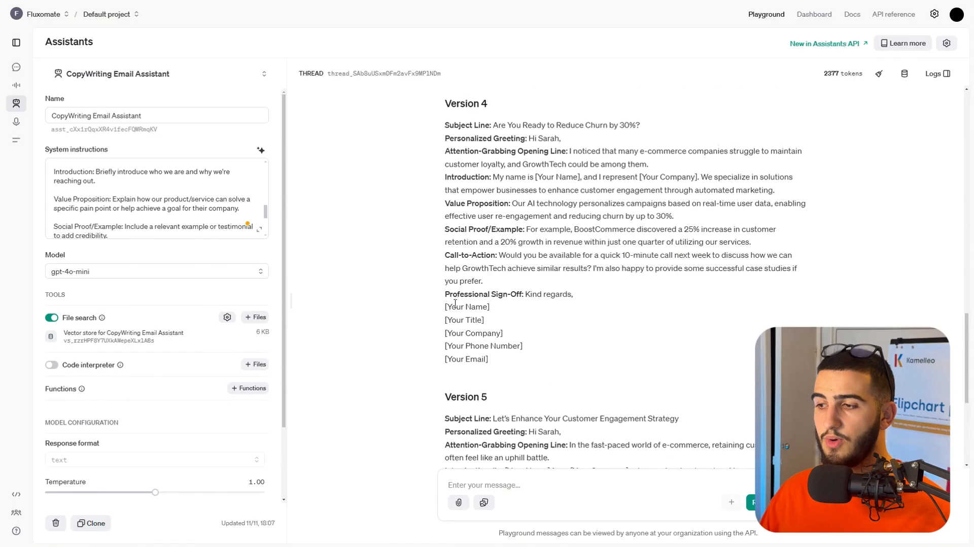
{"action": "scroll", "coordinate": [534, 273], "scroll_direction": "up", "scroll_amount": 5}
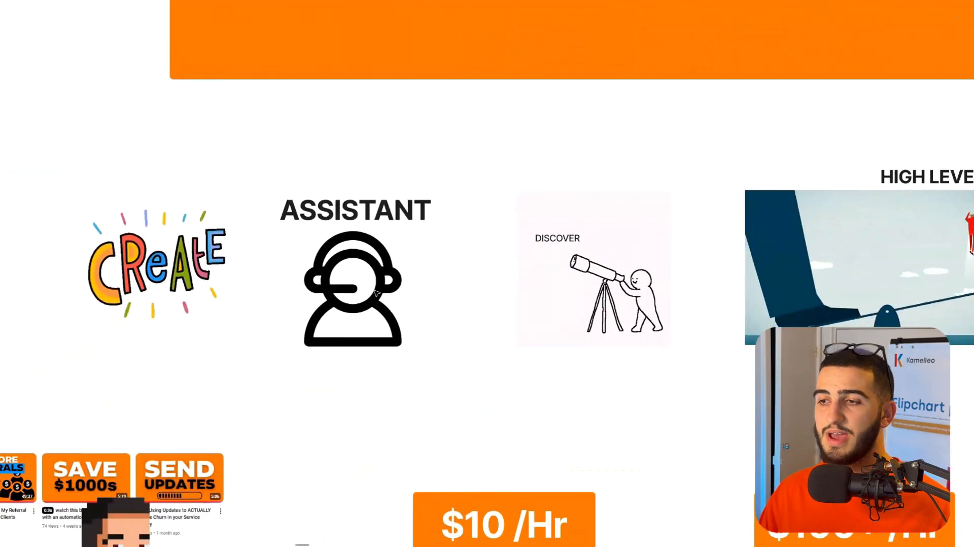
Switch to the FigJam board and examine its Assistant, High Leverage, $10 /Hr, $100+ /Hr and video thumbnail sections.
{"action": "left_click_drag", "start_coordinate": [559, 293], "coordinate": [250, 317]}
{"action": "scroll", "coordinate": [401, 295], "scroll_direction": "up", "scroll_amount": 2}
{"action": "left_click_drag", "start_coordinate": [474, 278], "coordinate": [398, 278]}
{"action": "left_click_drag", "start_coordinate": [670, 245], "coordinate": [47, 255]}
{"action": "scroll", "coordinate": [274, 240], "scroll_direction": "down", "scroll_amount": 6}
{"action": "left_click_drag", "start_coordinate": [196, 259], "coordinate": [762, 141]}
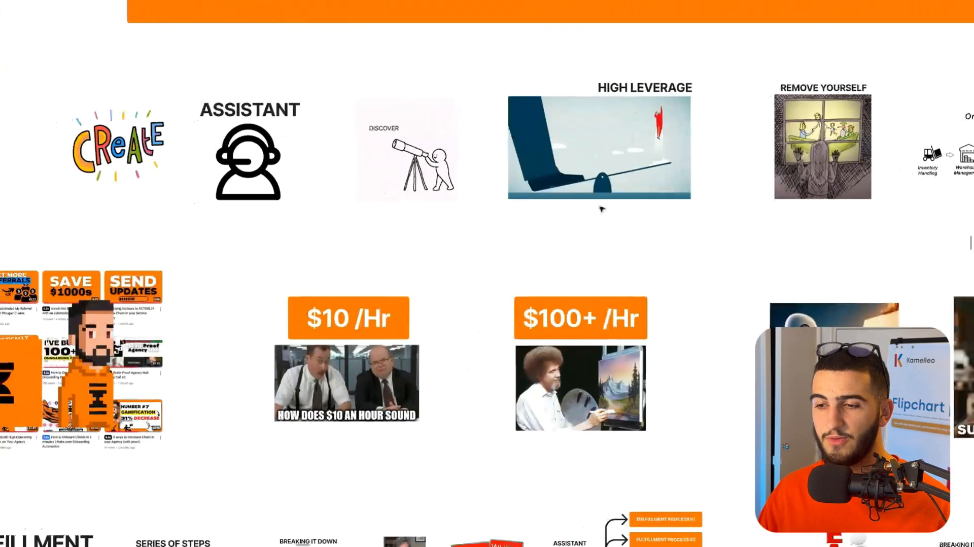
{"action": "left_click_drag", "start_coordinate": [406, 289], "coordinate": [611, 226]}
{"action": "scroll", "coordinate": [218, 312], "scroll_direction": "up", "scroll_amount": 3}
{"action": "scroll", "coordinate": [218, 311], "scroll_direction": "up", "scroll_amount": 1}
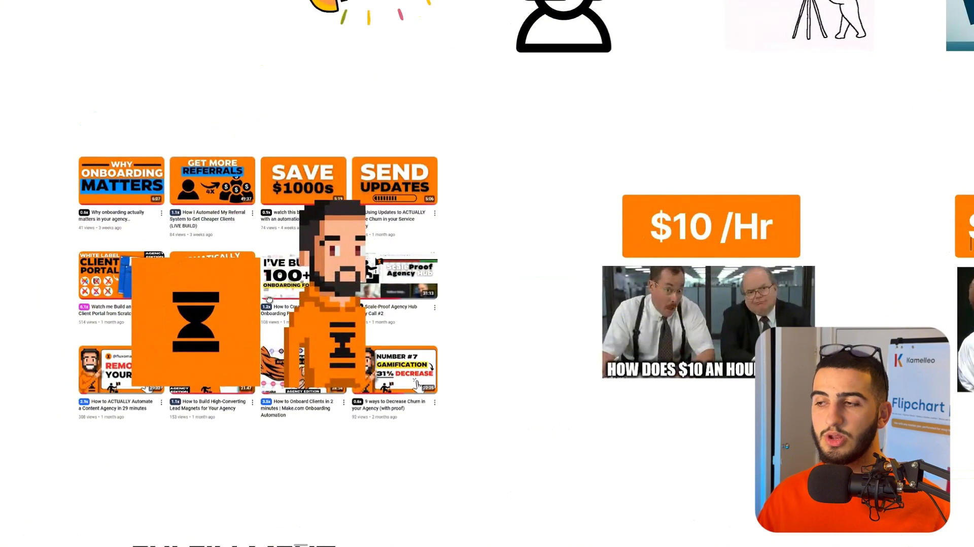
{"action": "scroll", "coordinate": [218, 311], "scroll_direction": "up", "scroll_amount": 1}
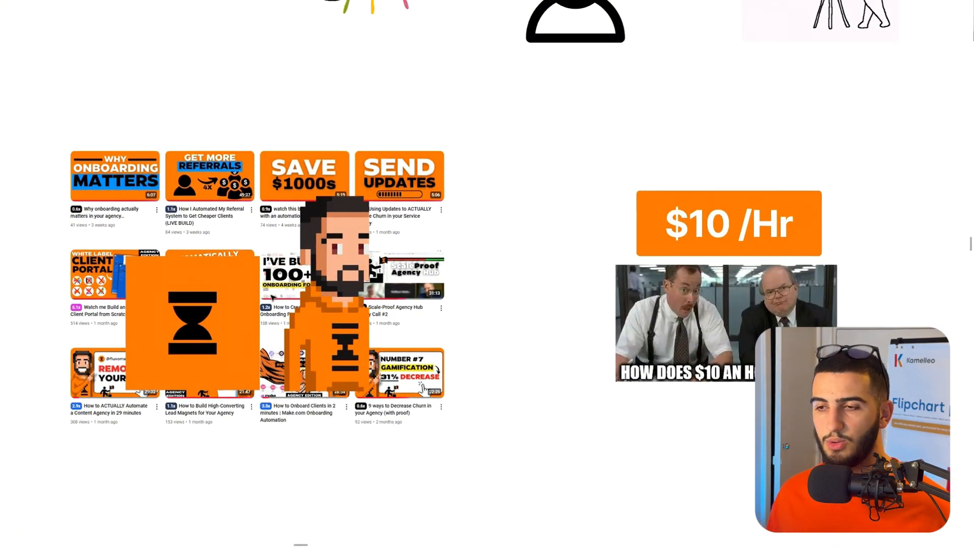